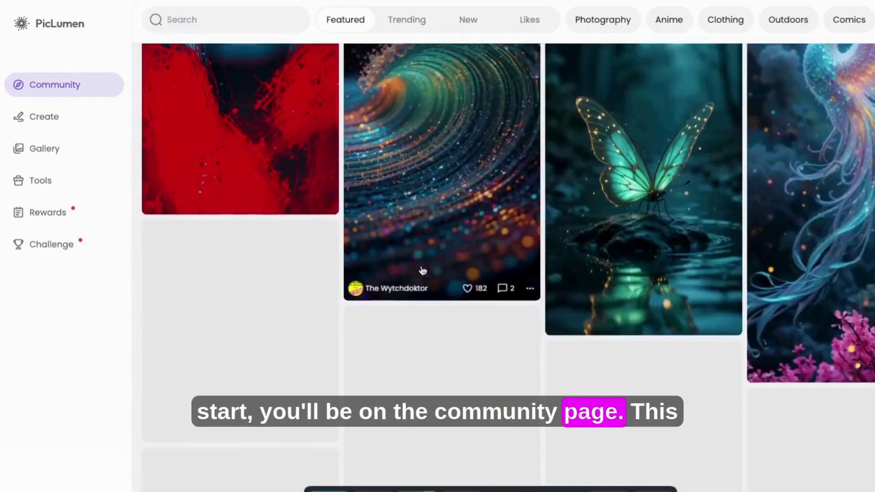
Step: Look through the community feed, the creation page and the gallery of earlier images, and return to the creation page
scroll(422, 271, "up", 20)
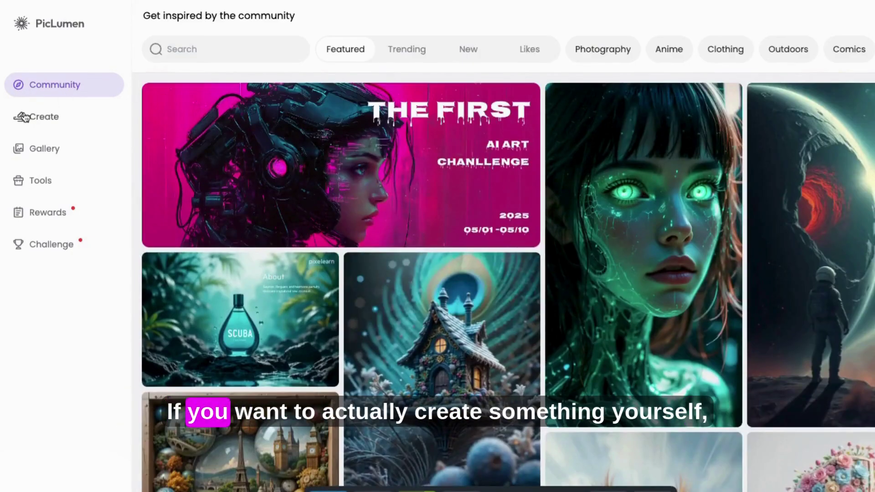
left_click(41, 119)
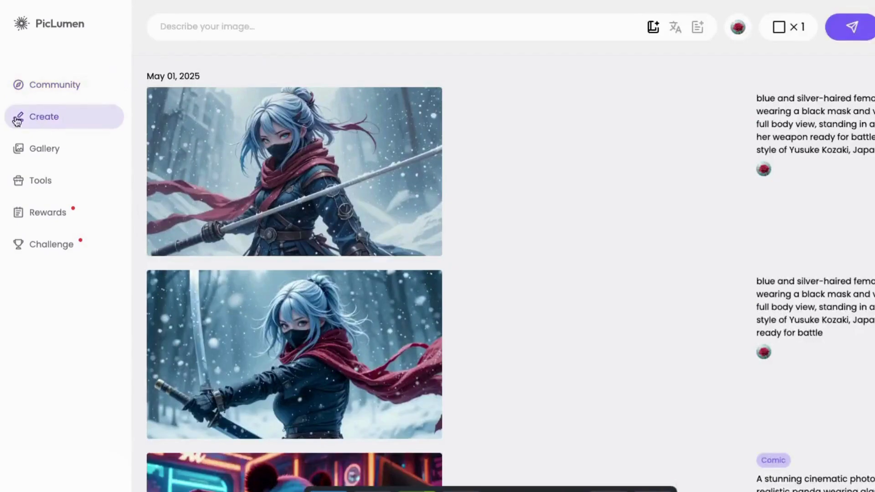
left_click(40, 150)
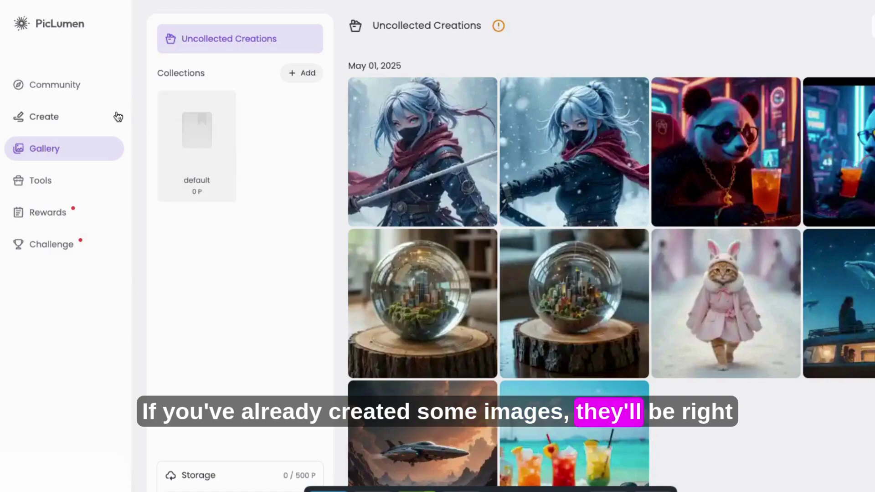
left_click(43, 121)
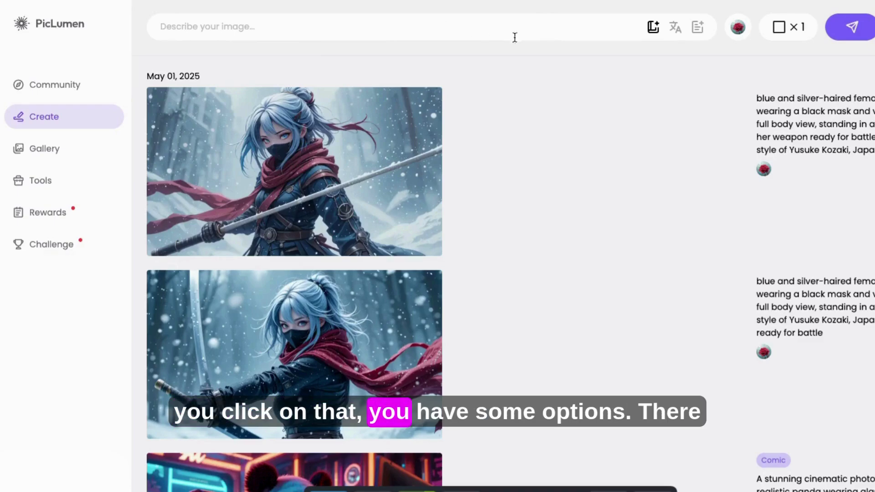
Step: Examine the prompt helper's image reference option and the Style, Painting and Photography presets of Prompt Magic
left_click(653, 27)
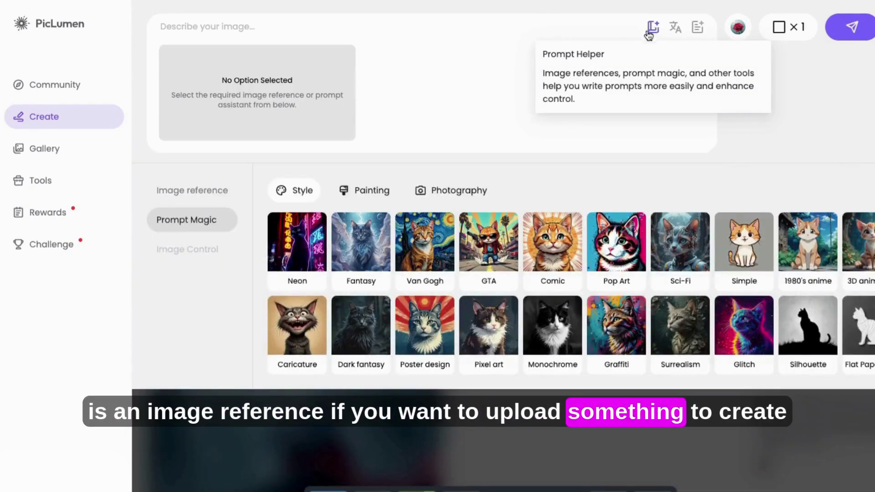
left_click(178, 190)
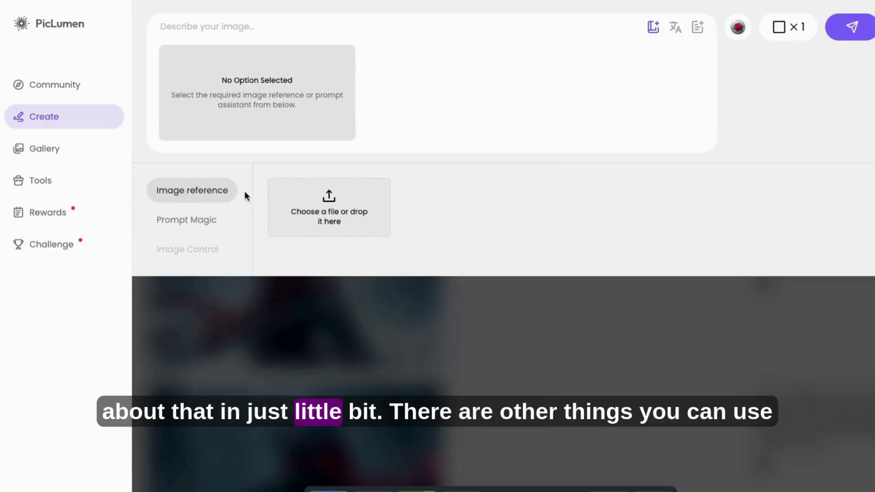
left_click(191, 222)
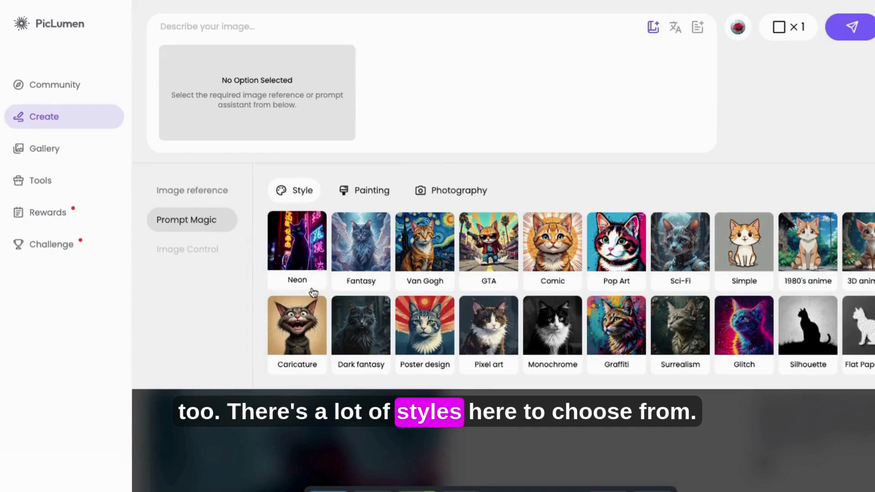
left_click(372, 191)
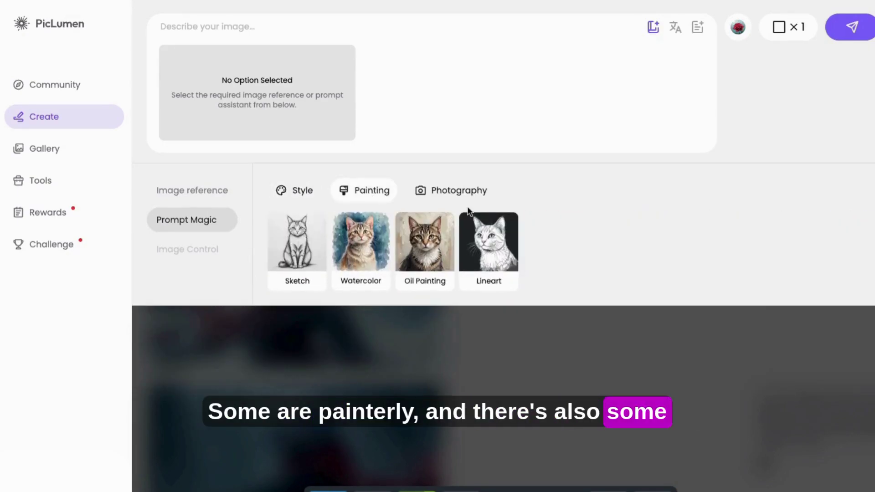
left_click(458, 191)
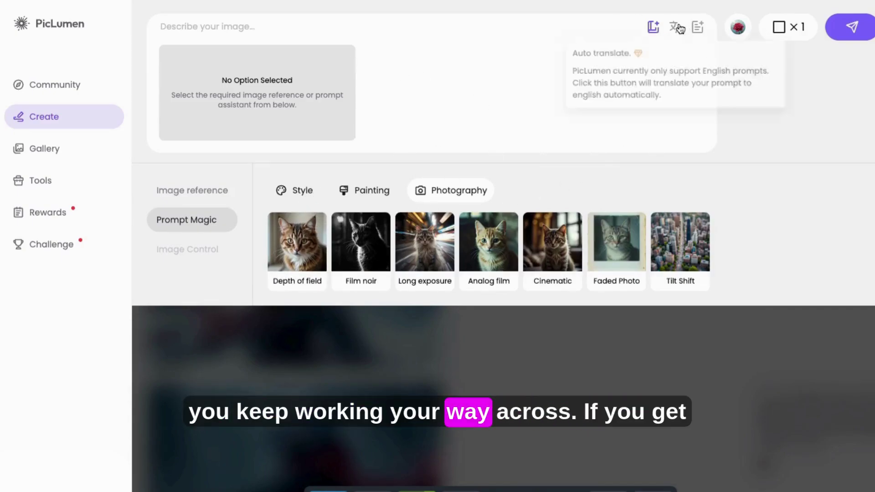
mouse_move(679, 29)
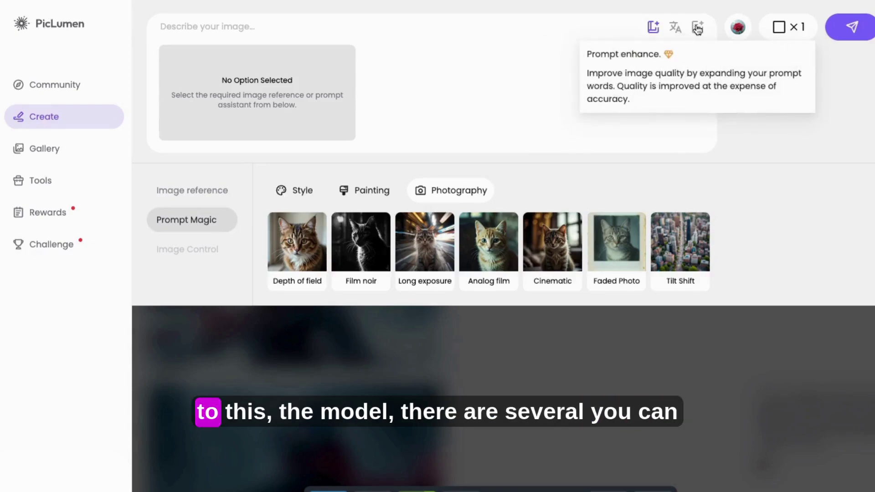
Step: Try the PicLumen Realistic V2 and PicLumen Anime V2 models, and set the model back to PicLumen Art V1
left_click(737, 27)
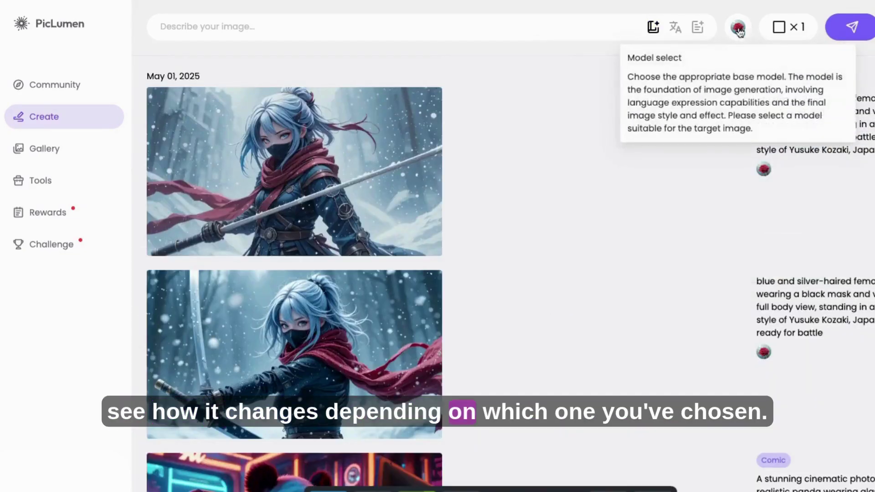
left_click(737, 28)
left_click(719, 87)
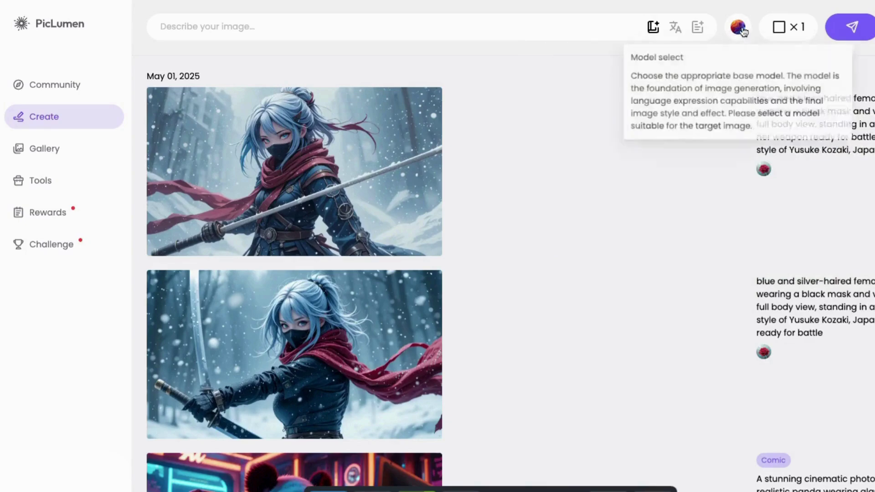
left_click(737, 28)
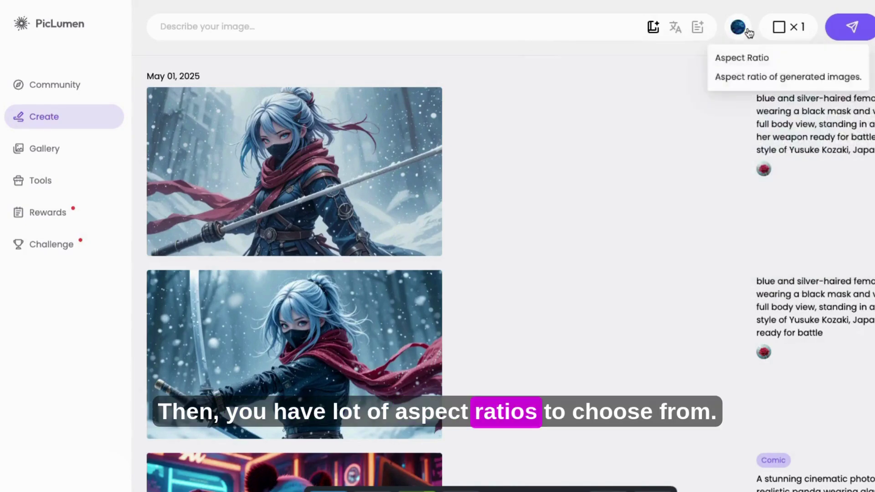
left_click(737, 27)
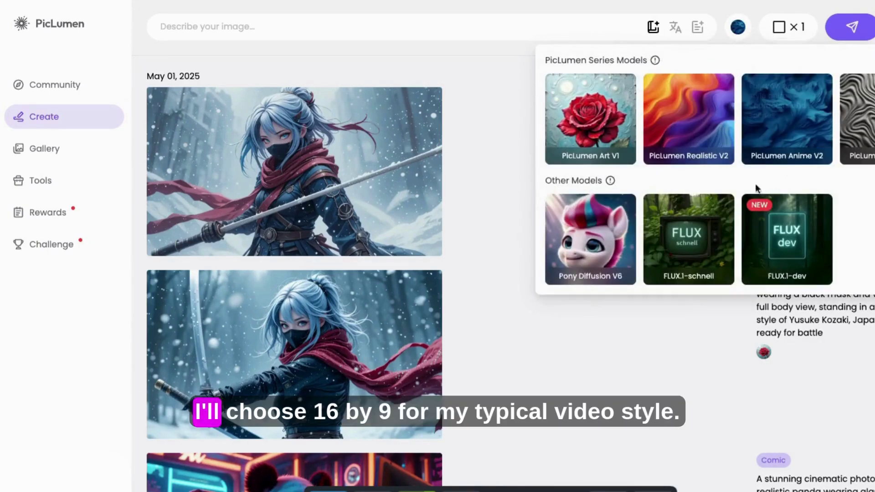
left_click(591, 114)
Step: Set the aspect ratio of the generated images to 16:9 and check the images-per-batch setting
left_click(785, 27)
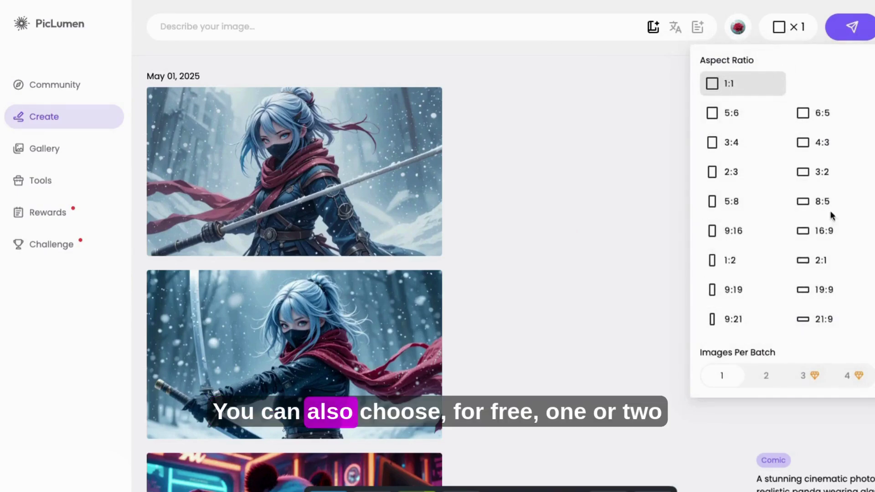
left_click(814, 232)
mouse_move(241, 125)
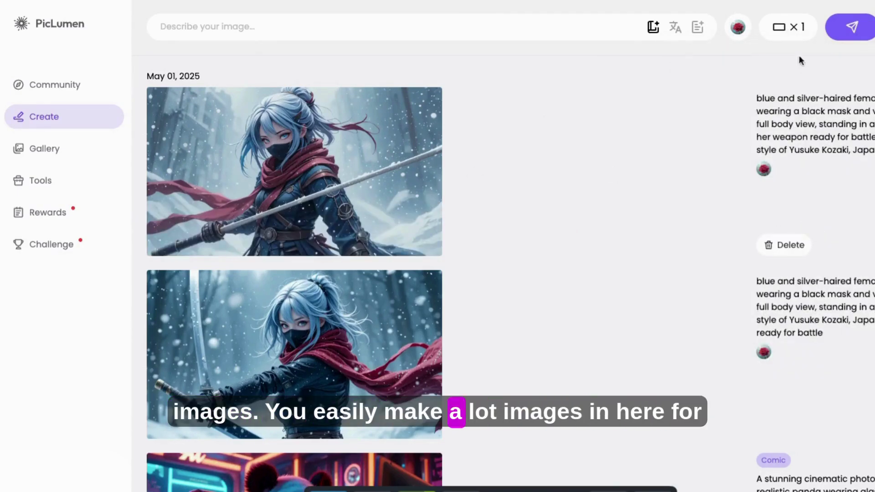
left_click(788, 27)
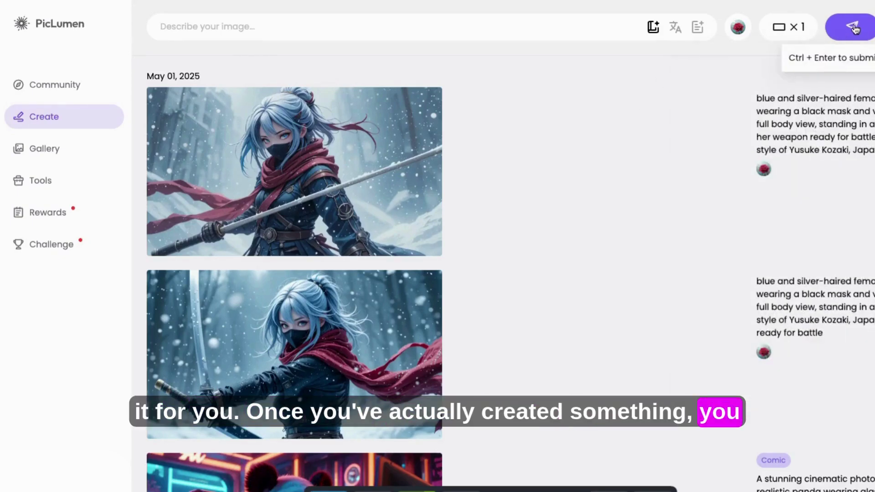
Step: View the prompt and generation details of the blue-haired swordswoman image, and close the image view
left_click(322, 174)
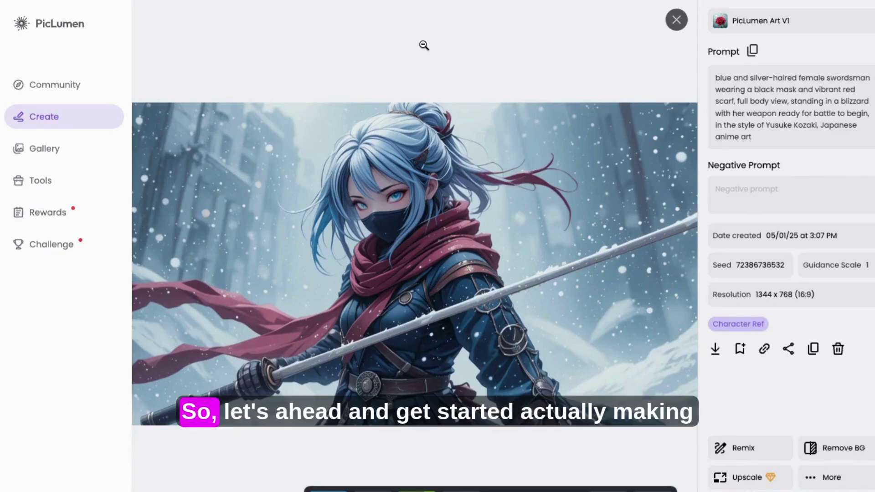
left_click(54, 87)
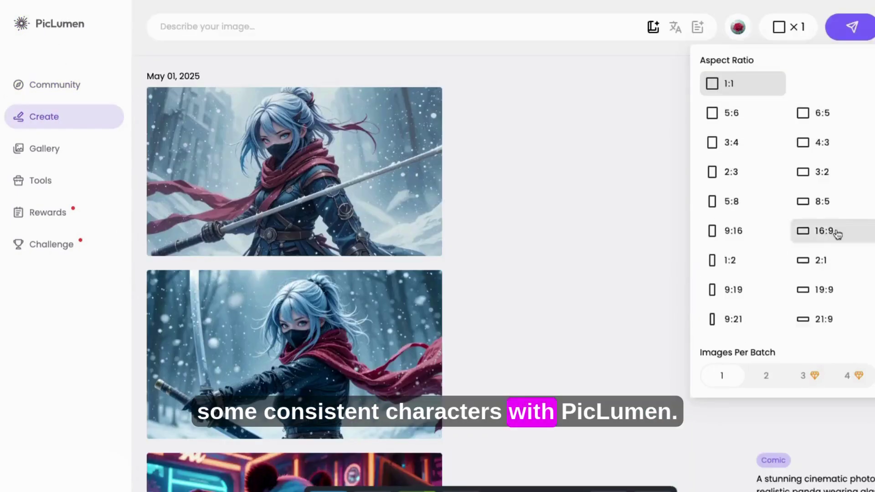
left_click(846, 262)
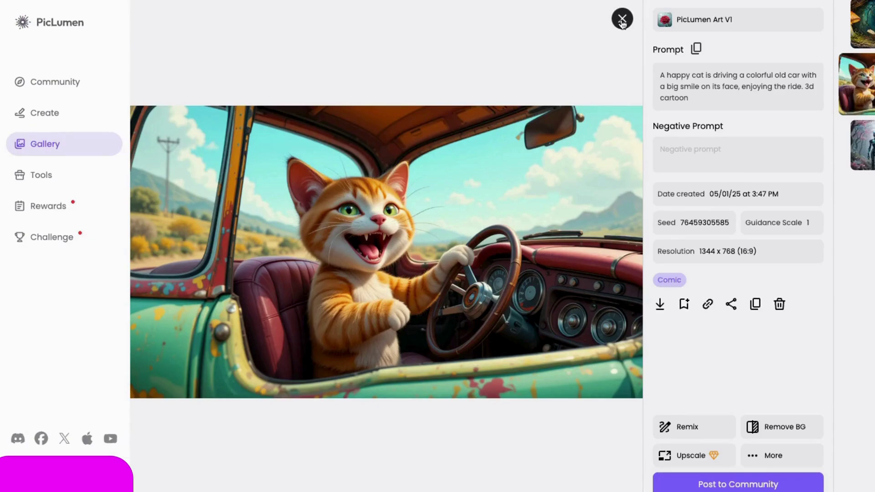
left_click(622, 19)
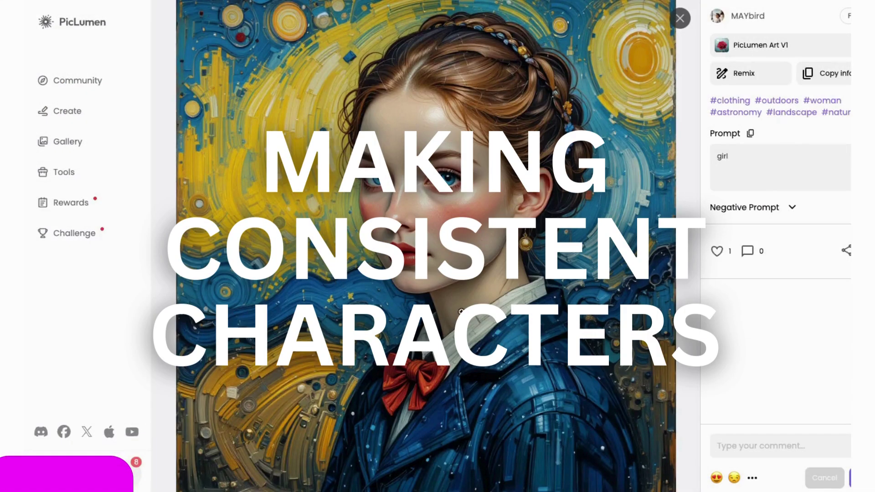
Step: Remix the Van Gogh style girl portrait from the community's new clothing images
key("Escape")
left_click(325, 417)
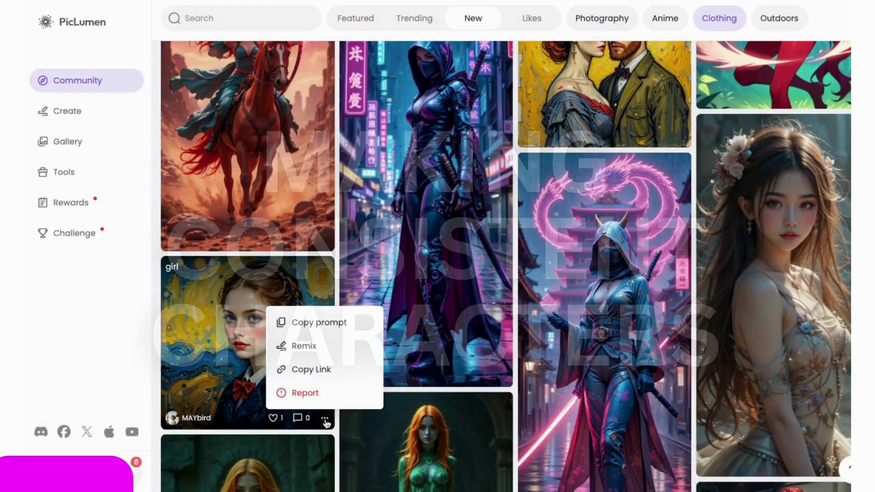
left_click(298, 346)
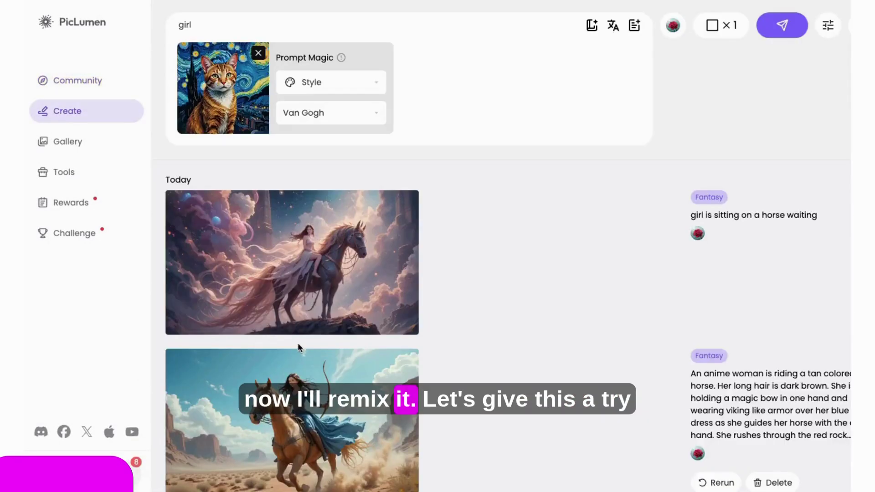
Step: Change the prompt to "portrait of a young girl" and generate the image in the Van Gogh style
type("youn")
type("g girl")
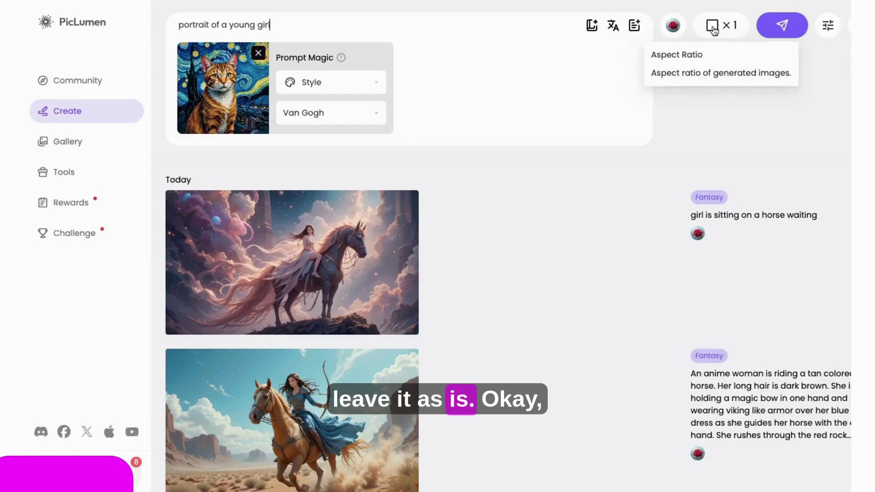
left_click(779, 28)
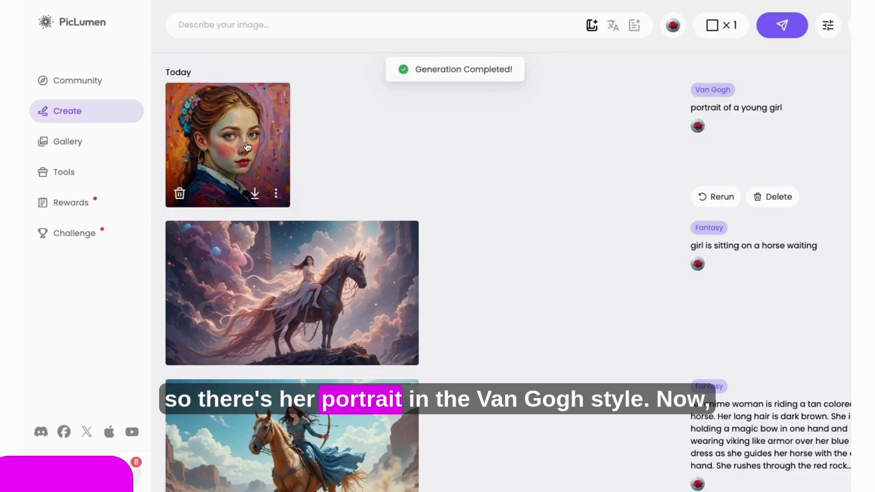
Step: Open the generated young girl portrait, download it and copy its prompt text
left_click(246, 147)
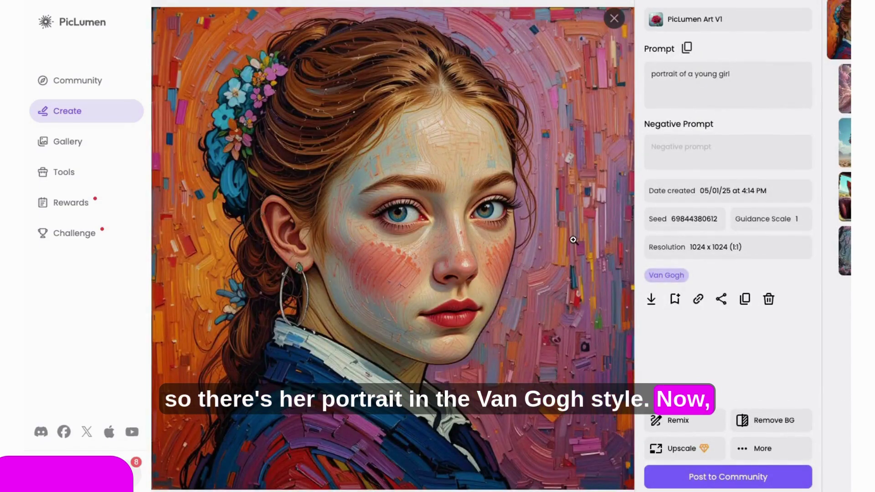
left_click(651, 300)
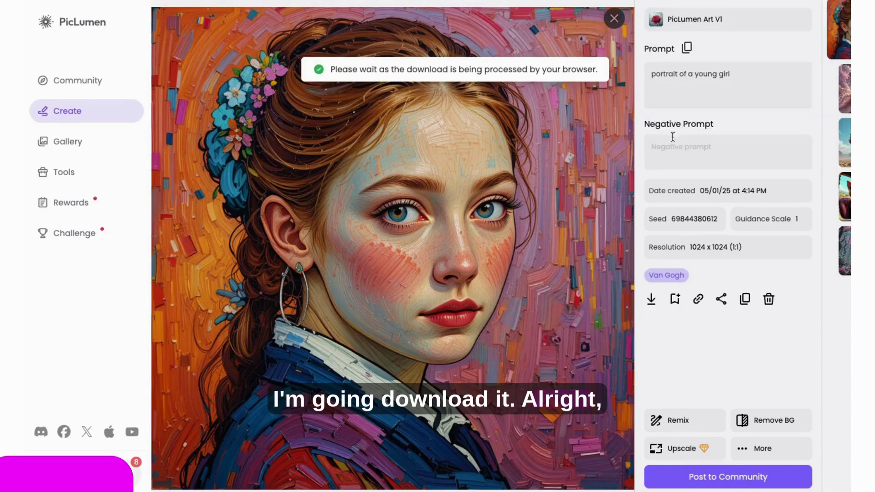
left_click_drag(736, 74, 724, 54)
key("ctrl+c")
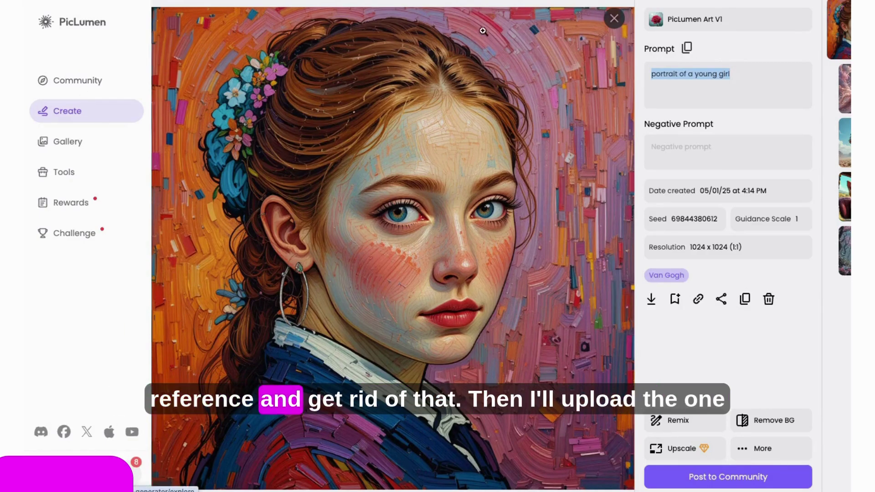
Step: Upload the downloaded portrait as an image reference for a new image, using Character Ref with a raised strength
left_click(69, 110)
left_click(591, 25)
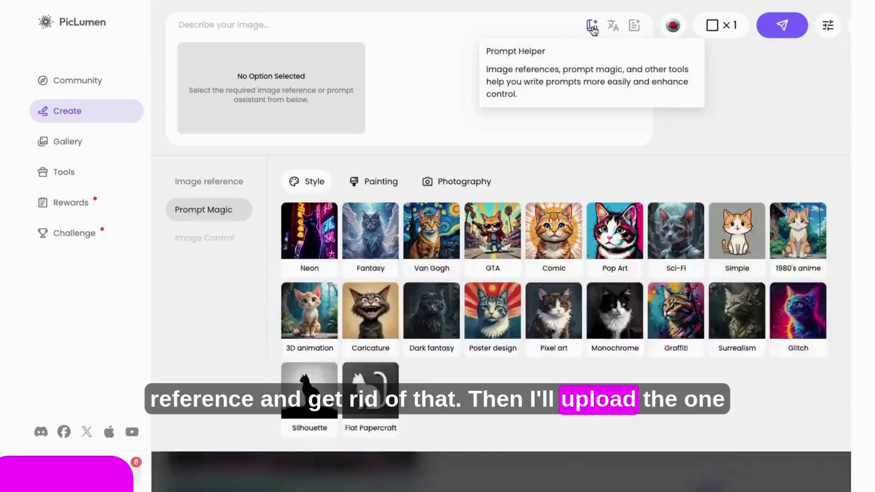
left_click(205, 182)
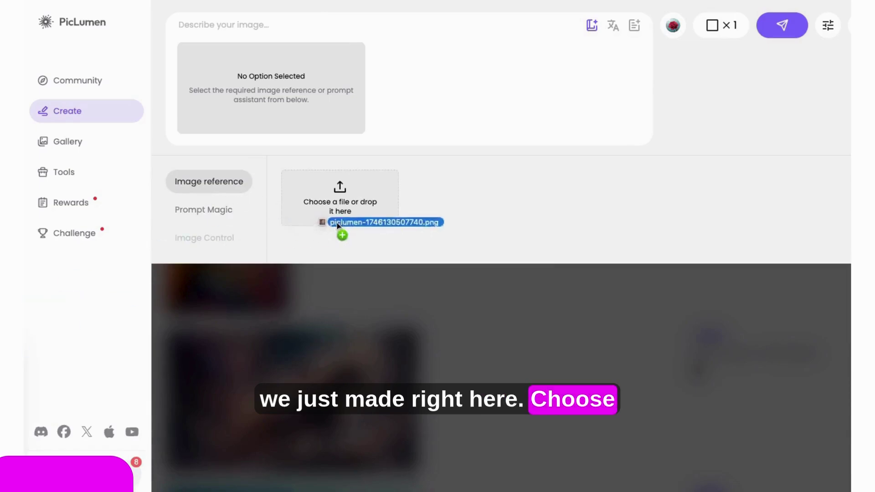
left_click_drag(319, 220, 340, 196)
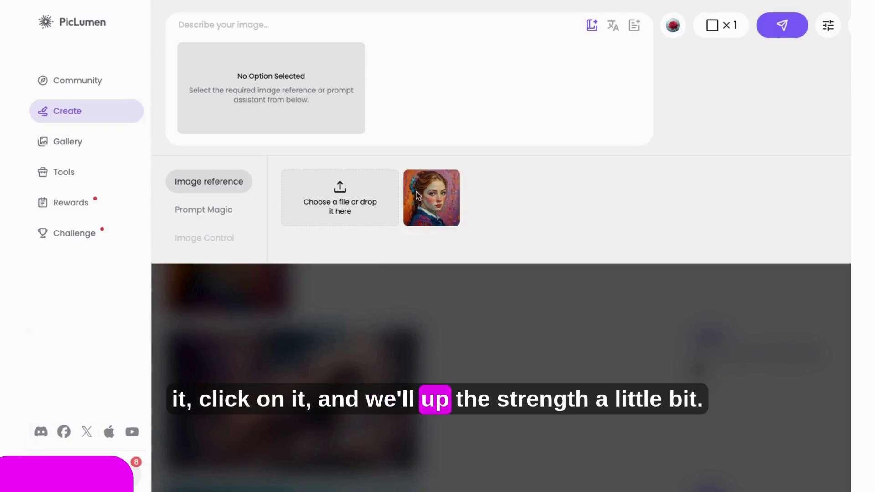
left_click(424, 196)
left_click_drag(360, 120, 370, 120)
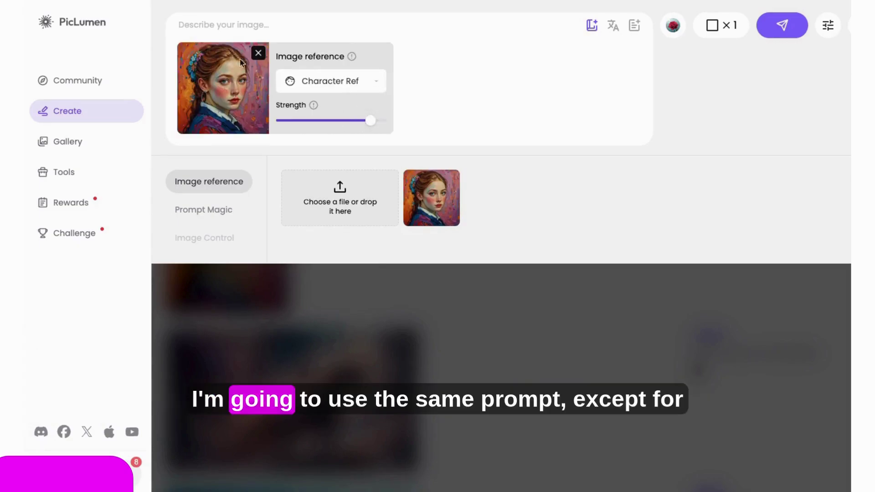
Step: Enter the prompt "portrait of a young girl smiling with a boba tea", reusing the copied prompt text
left_click(189, 26)
key("ctrl+v")
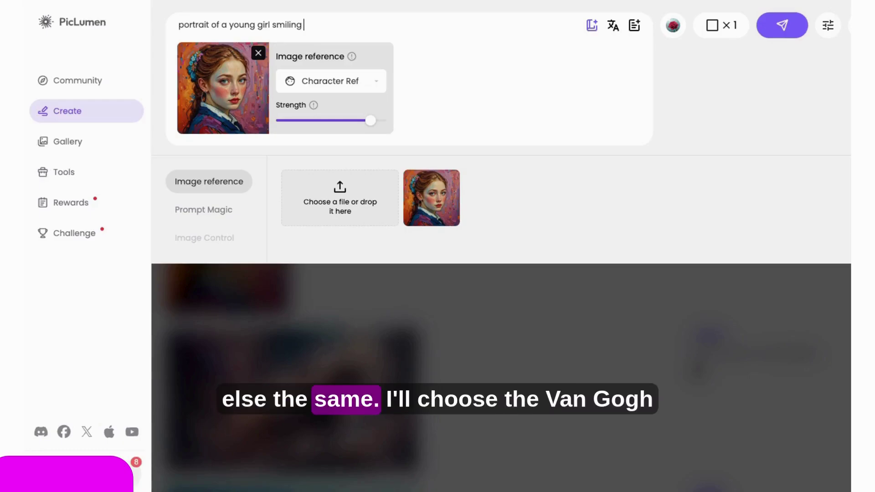
type("with a boba ")
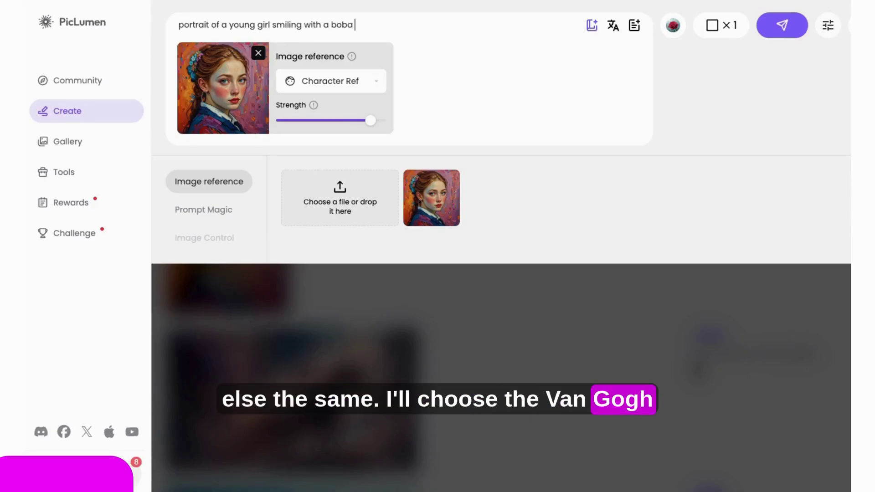
type("tea")
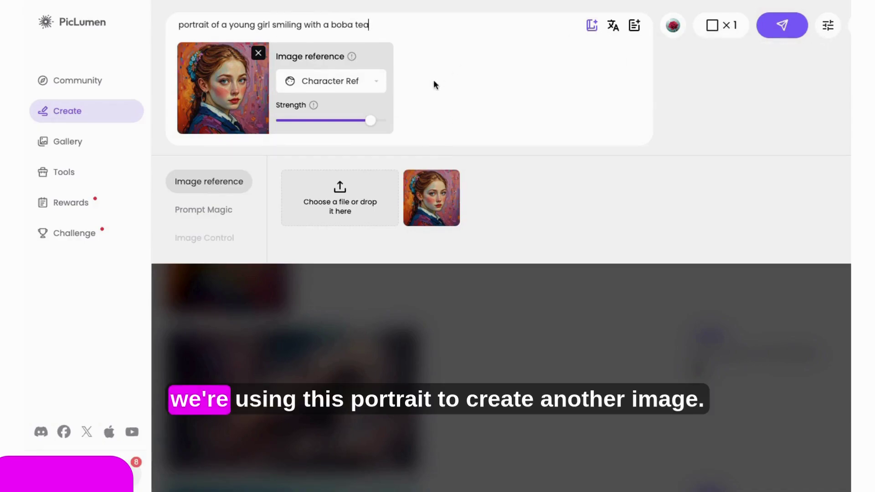
Step: Apply the Van Gogh style to the boba tea prompt and generate the image with the character reference
left_click(634, 25)
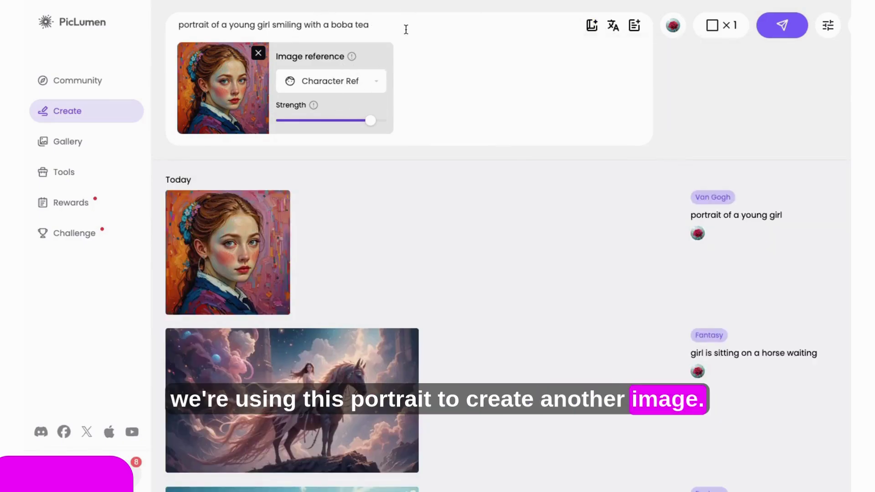
left_click(591, 25)
left_click(444, 223)
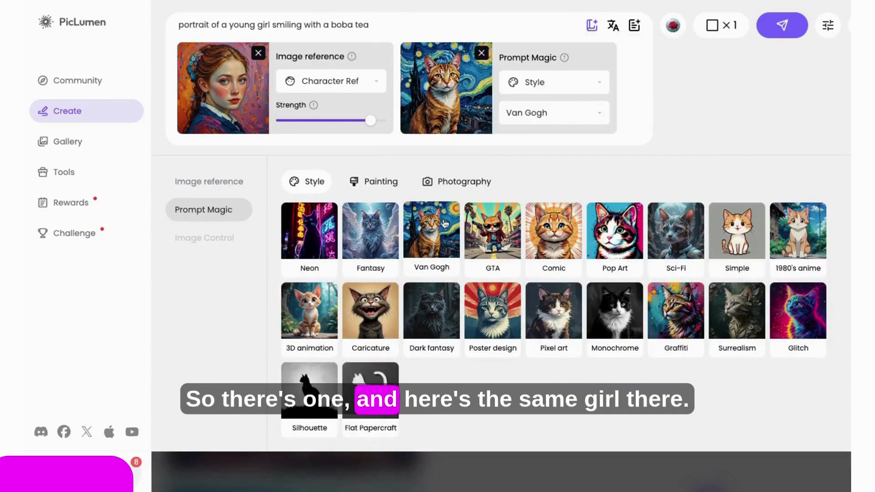
left_click(779, 28)
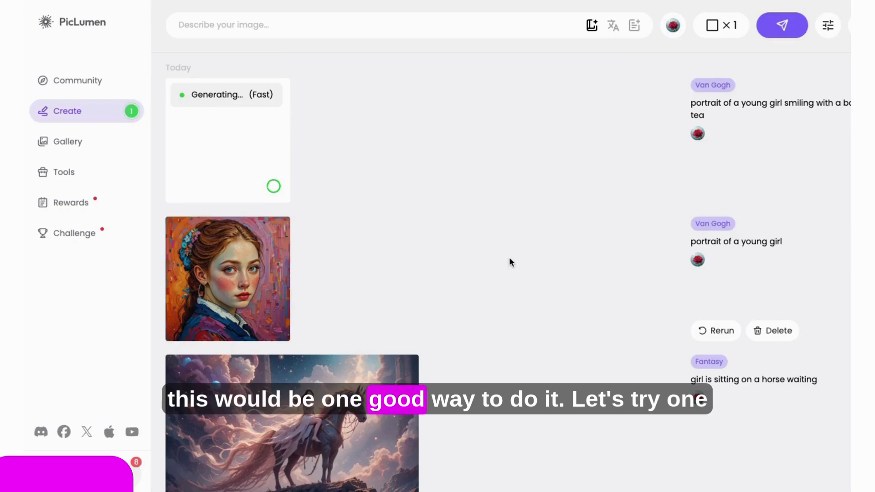
Step: View the original young girl portrait and the generated boba tea portrait enlarged to compare the character
left_click(228, 273)
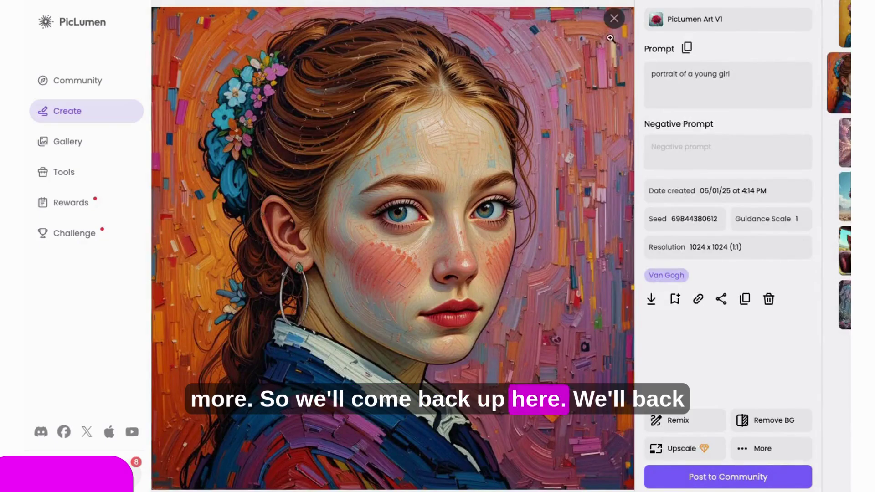
left_click(614, 18)
left_click(227, 146)
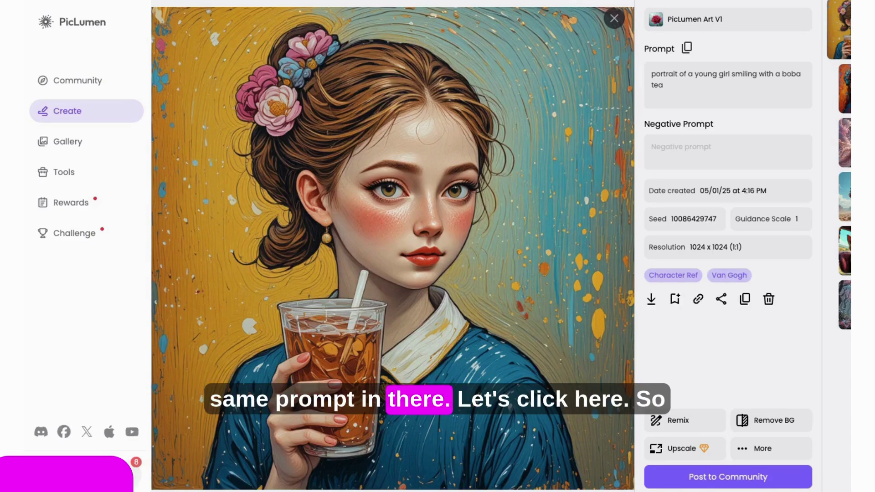
key("Escape")
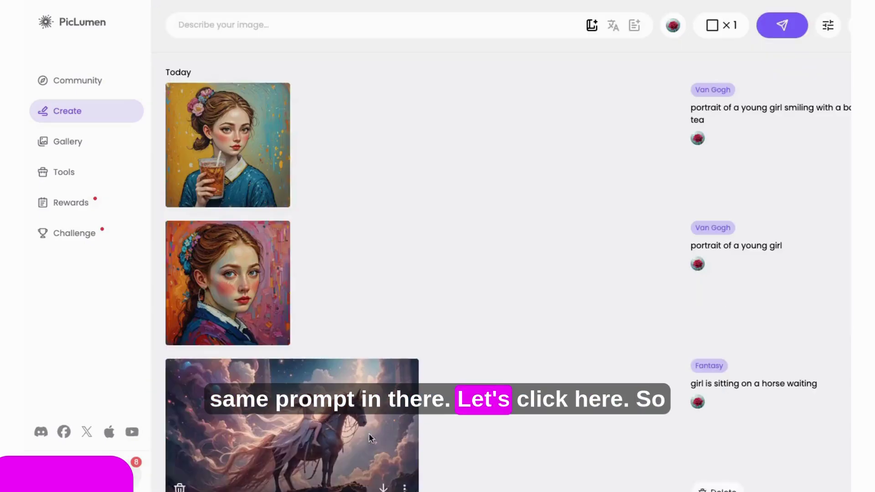
Step: Set the uploaded young girl portrait as Character Ref for a new image and apply the Van Gogh style
left_click(592, 26)
left_click(201, 182)
left_click(428, 214)
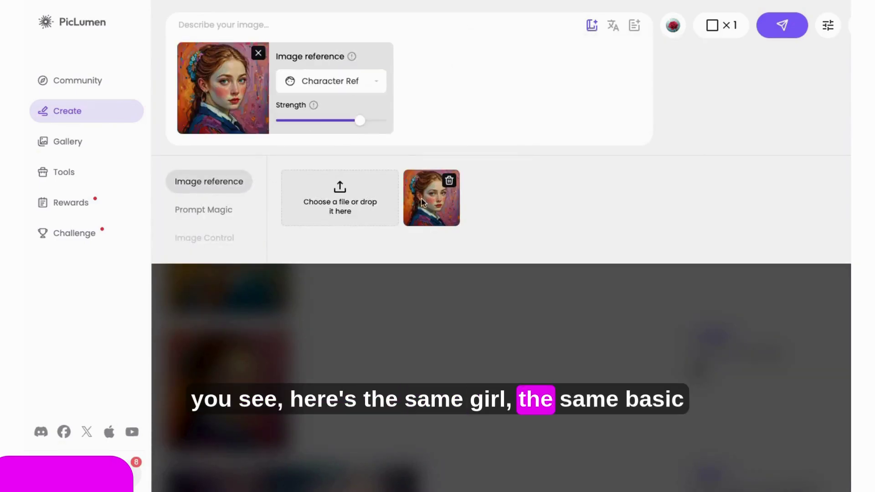
left_click(203, 209)
left_click(432, 239)
Step: Generate an image from the prompt "portrait of a young girl holding a red lollipop" and view the result enlarged
left_click(199, 26)
key("ctrl+v")
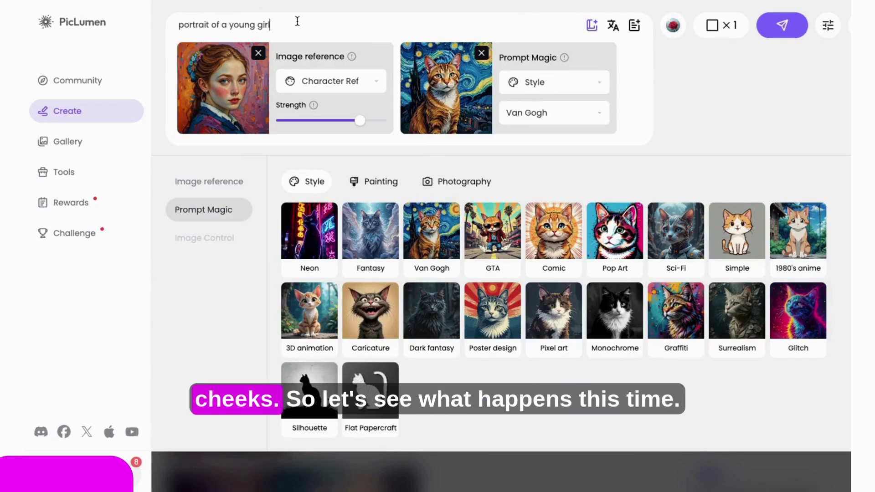
type("holding a lollipop")
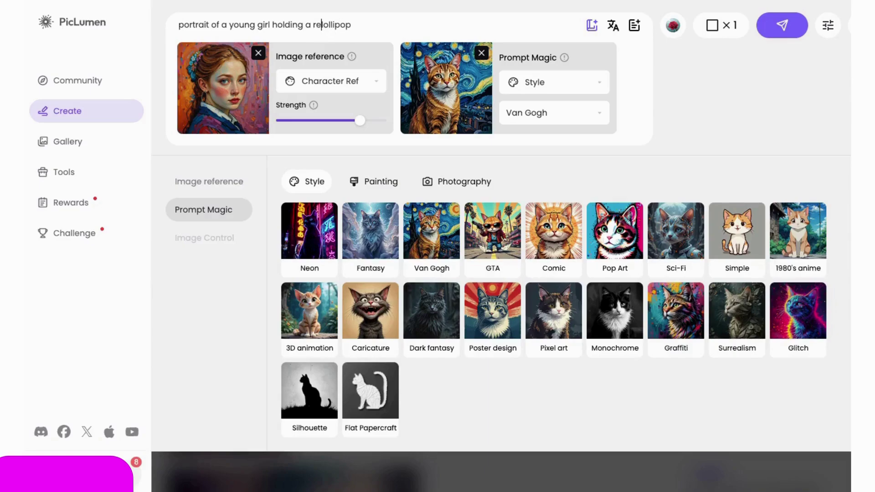
left_click(781, 25)
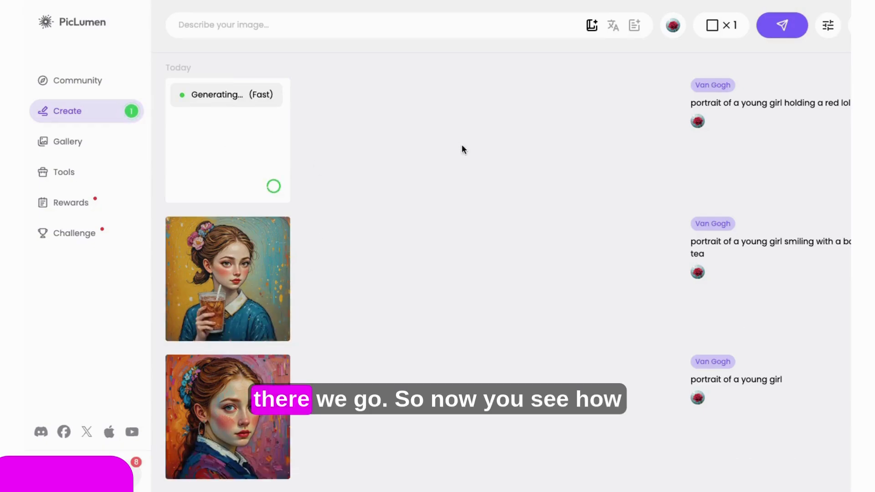
left_click(225, 150)
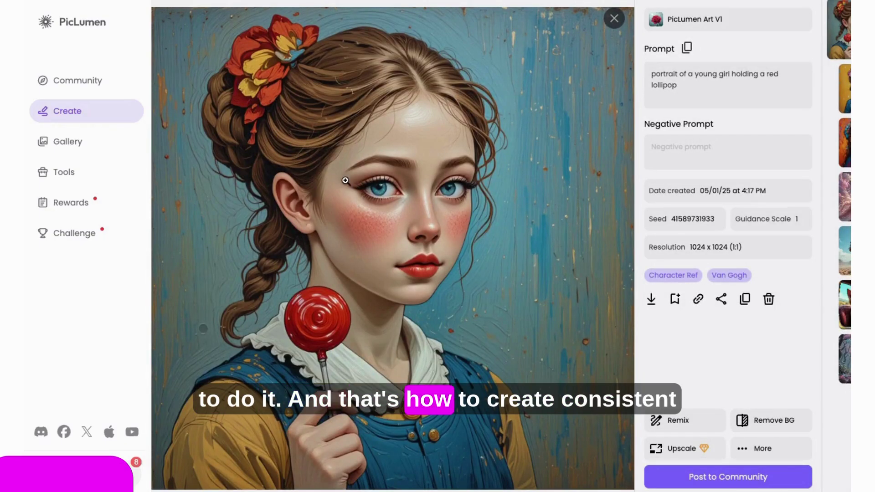
left_click(613, 18)
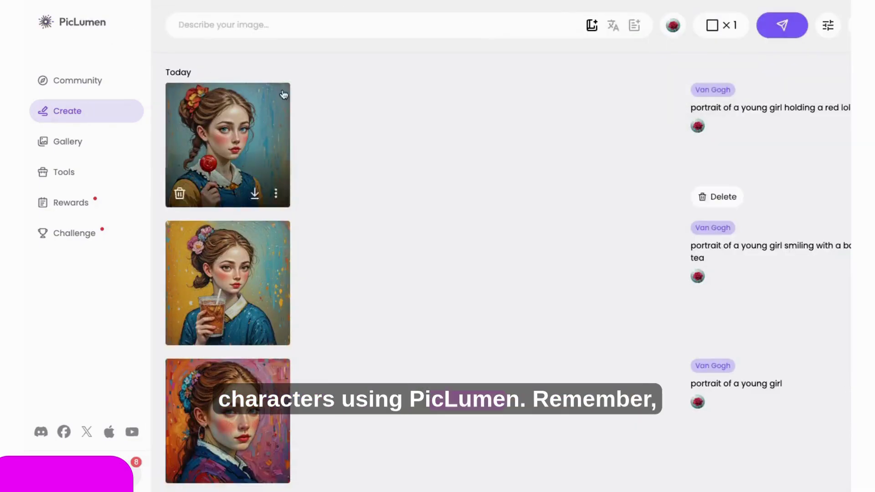
Step: Look through the aspect ratio and model choices, the image references and the Prompt Magic styles
left_click(717, 25)
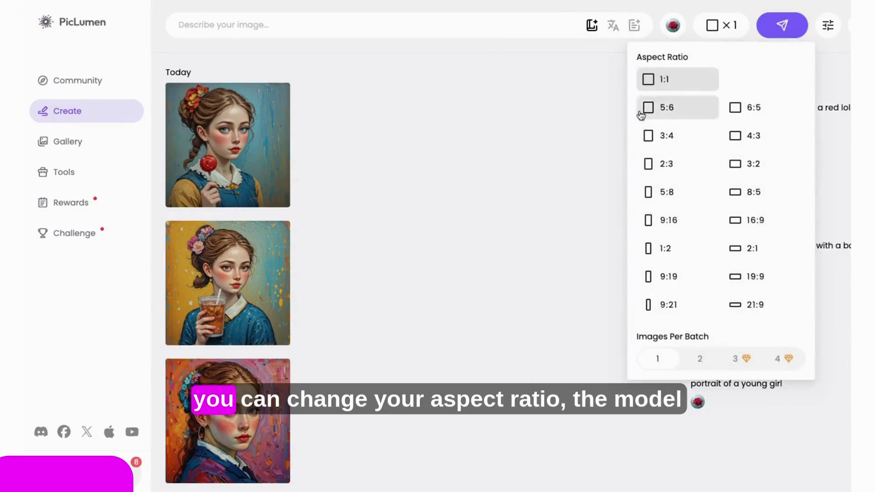
left_click(672, 25)
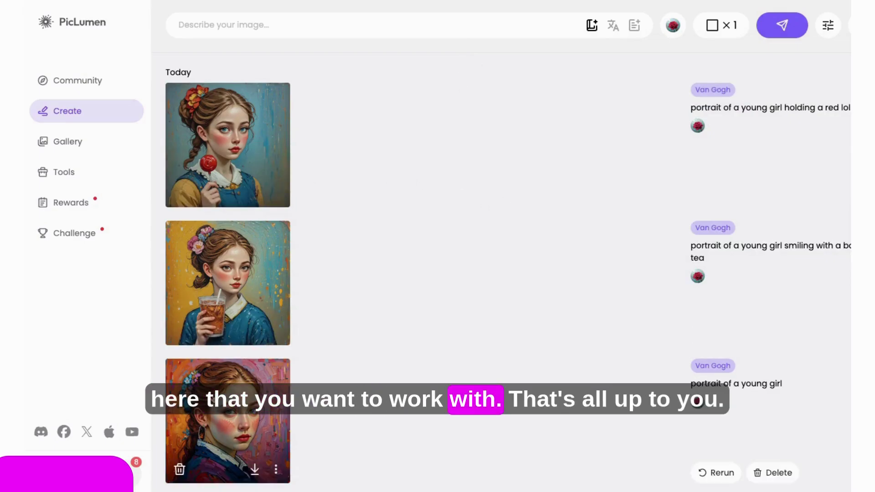
left_click(591, 25)
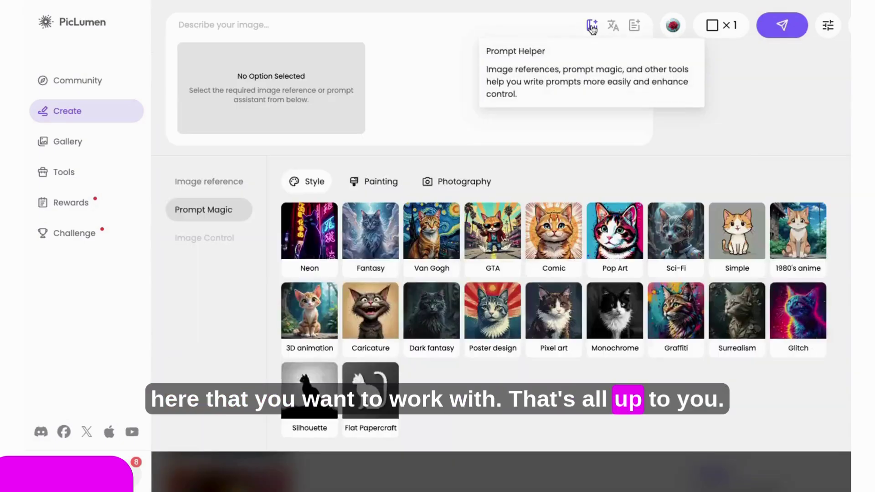
left_click(218, 184)
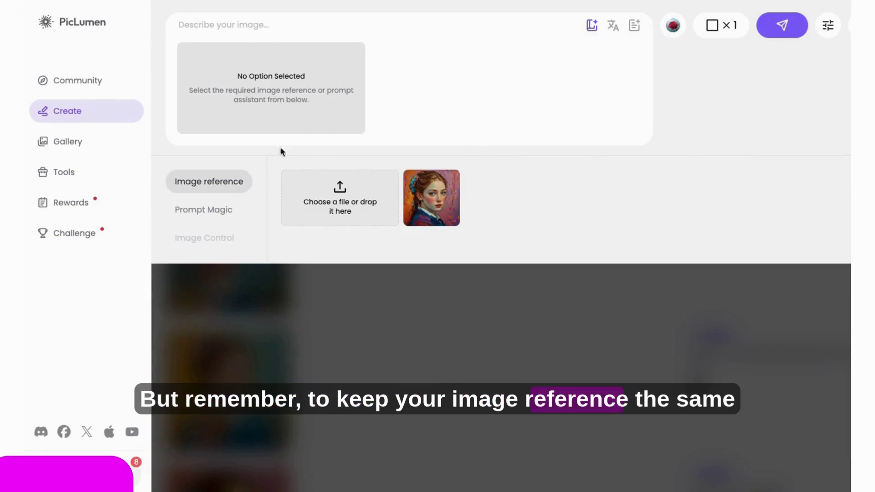
left_click(228, 216)
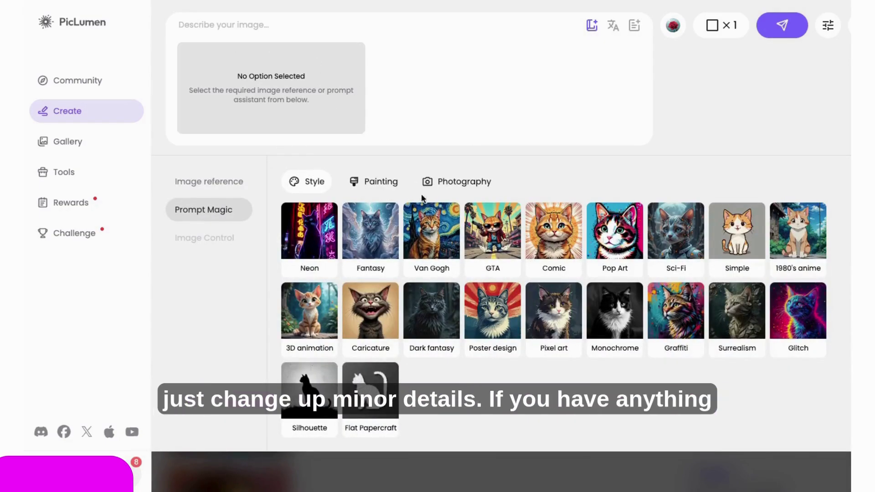
Step: Open the gallery of uncollected creations, view the red lollipop portrait enlarged and return to the image overview
left_click(71, 82)
left_click(67, 141)
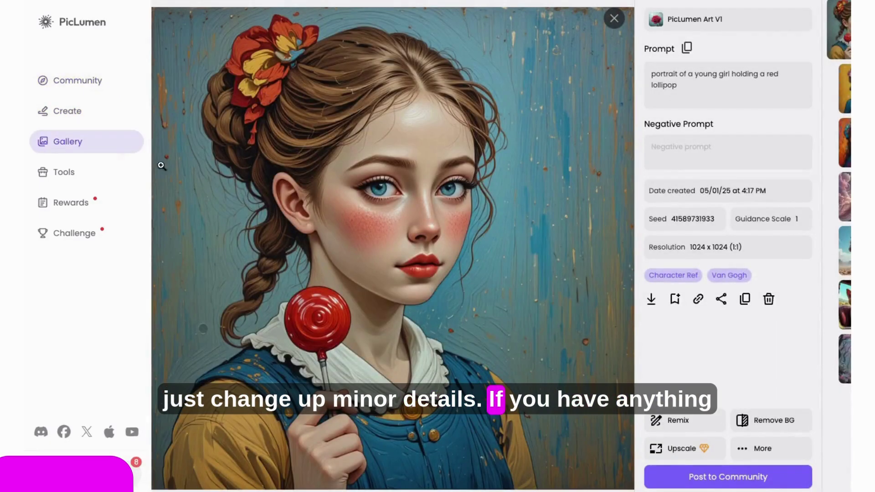
left_click(612, 19)
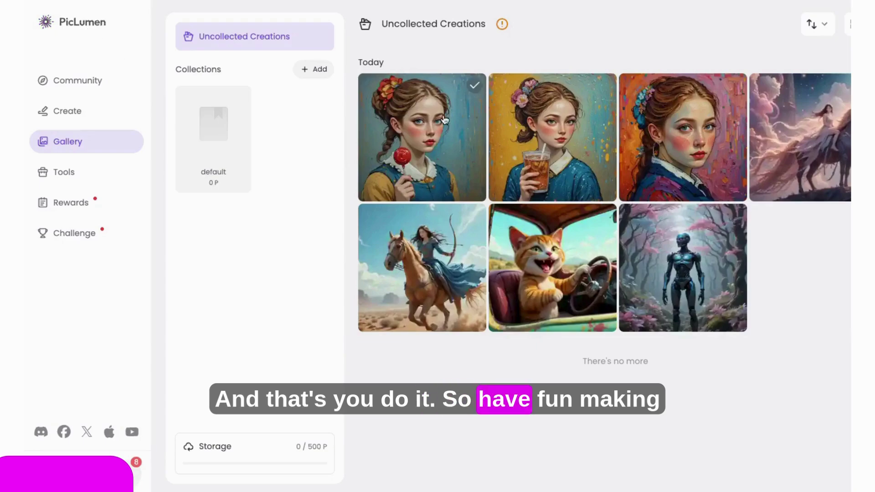
mouse_move(656, 204)
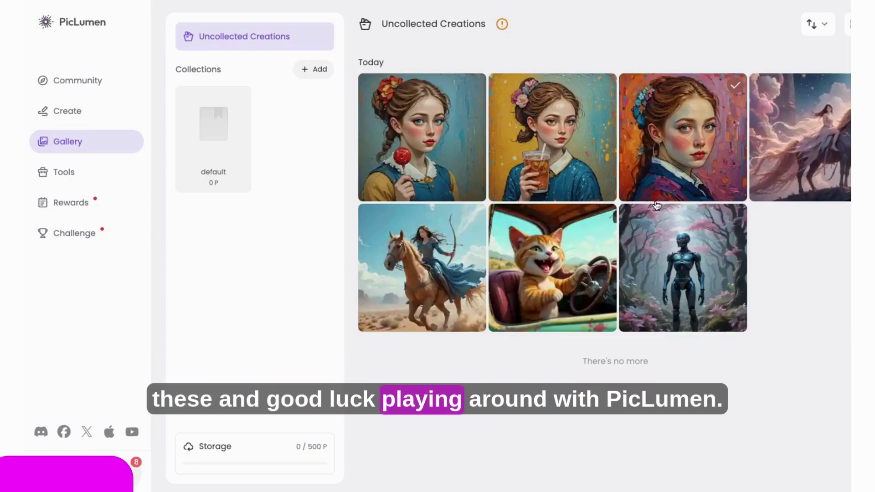